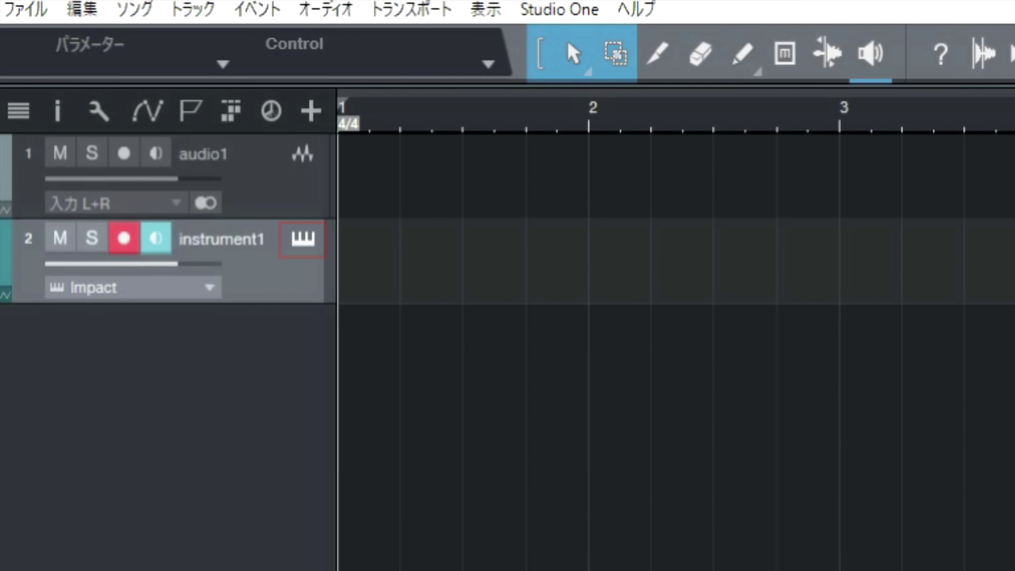
Load the Vengeance Essential Clubsounds Kit1 preset into the Impact instrument on the instrument1 track.
left_click(300, 241)
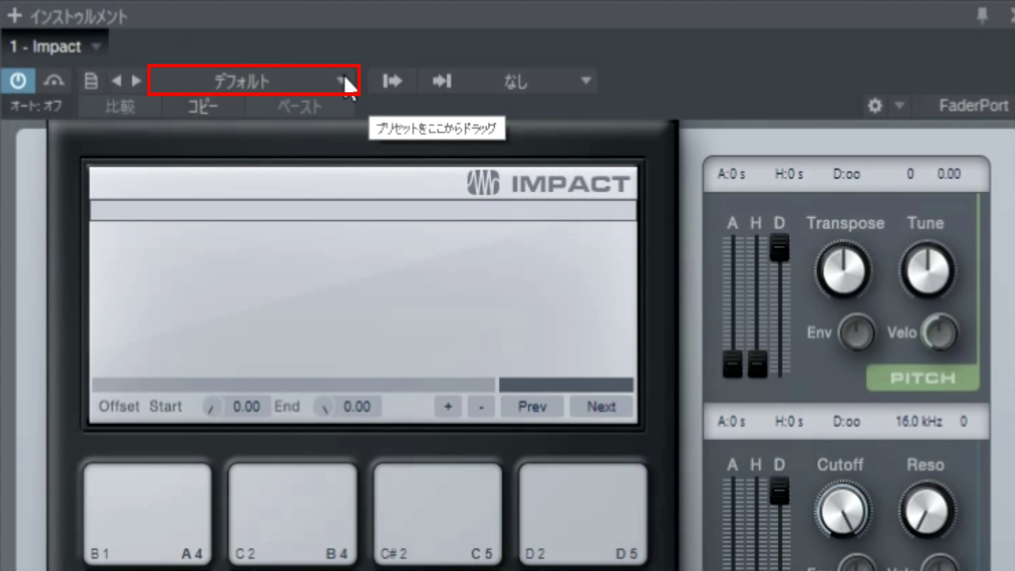
left_click(343, 80)
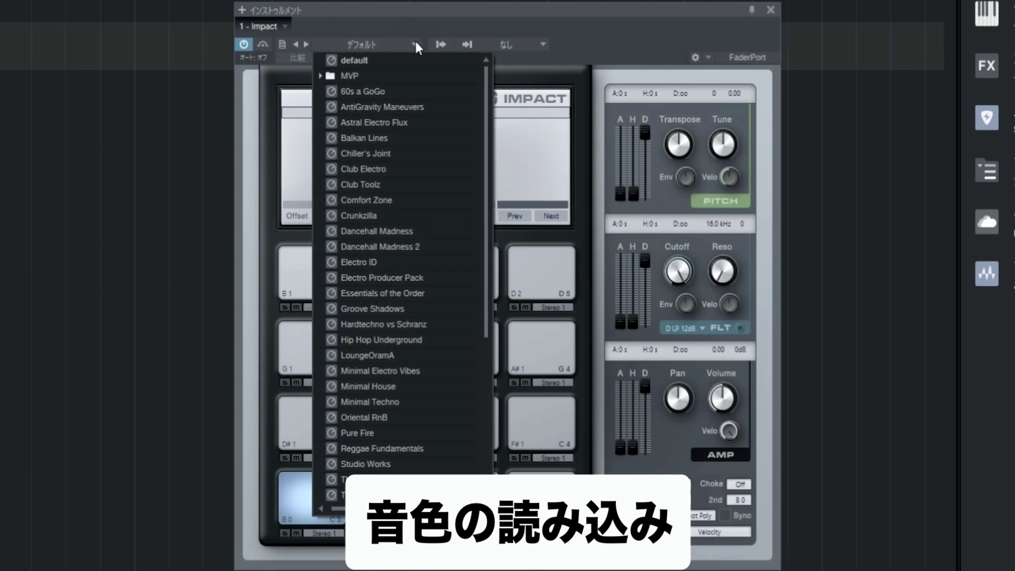
scroll(399, 440, "down", 5)
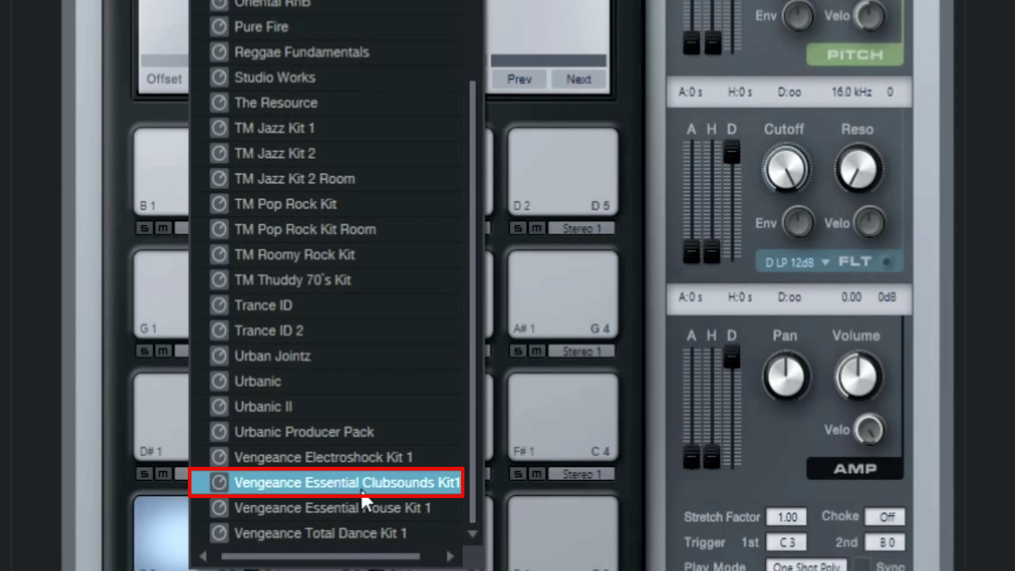
left_click(362, 490)
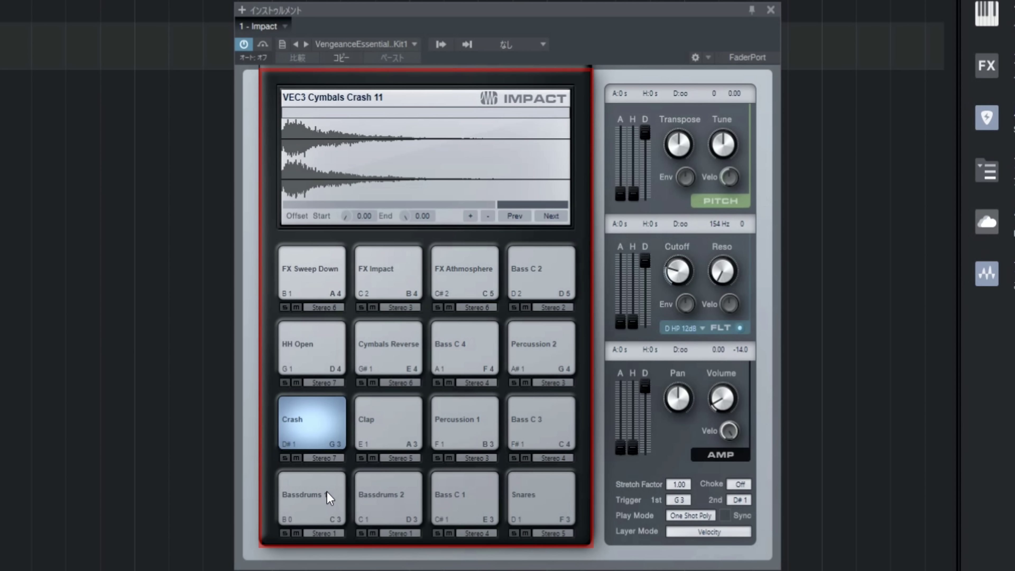
Audition the Bassdrums 1, Bassdrums 2, Crash and Clap pads in Impact, and close the instrument window.
left_click(329, 498)
left_click(401, 501)
left_click(340, 447)
left_click(391, 431)
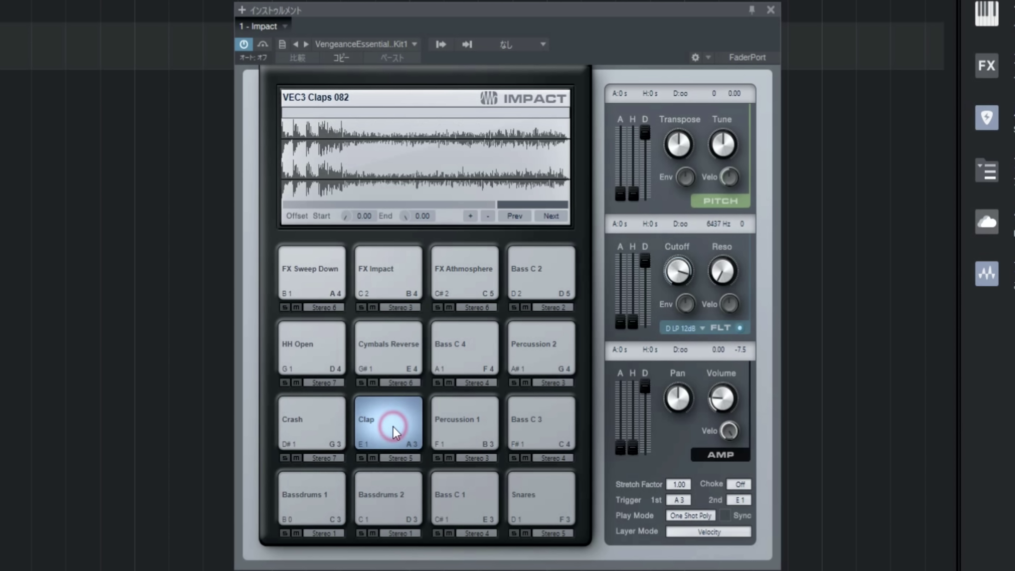
left_click(770, 12)
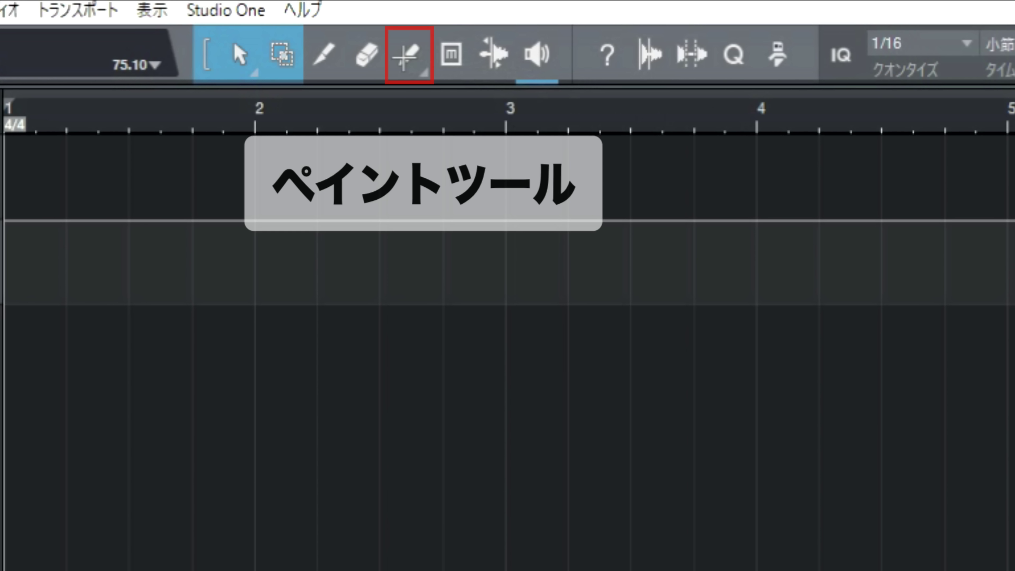
Draw a one-bar event on the instrument1 track from bar 1 to bar 2 with the Paint tool.
left_click(404, 58)
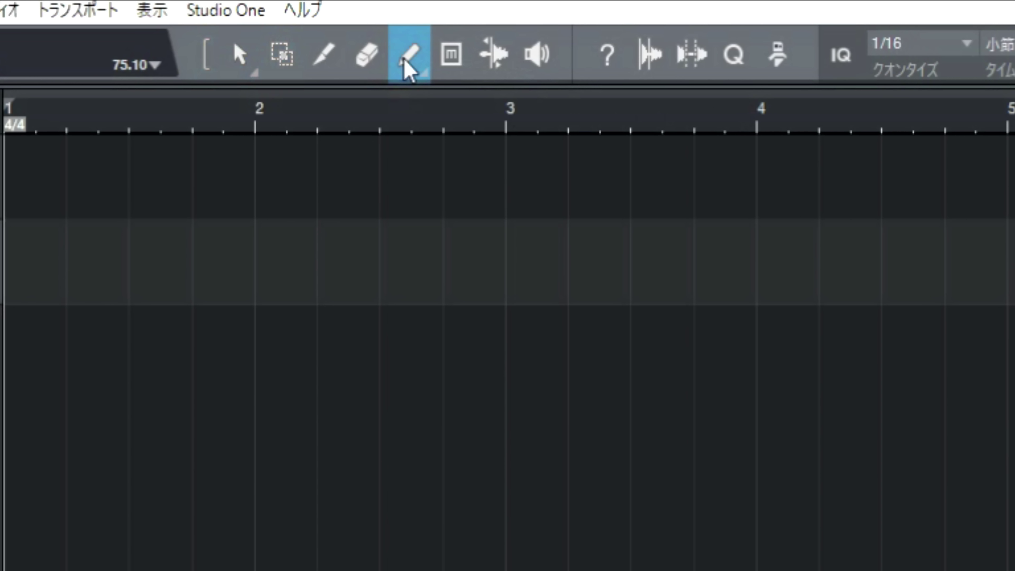
left_click(348, 282)
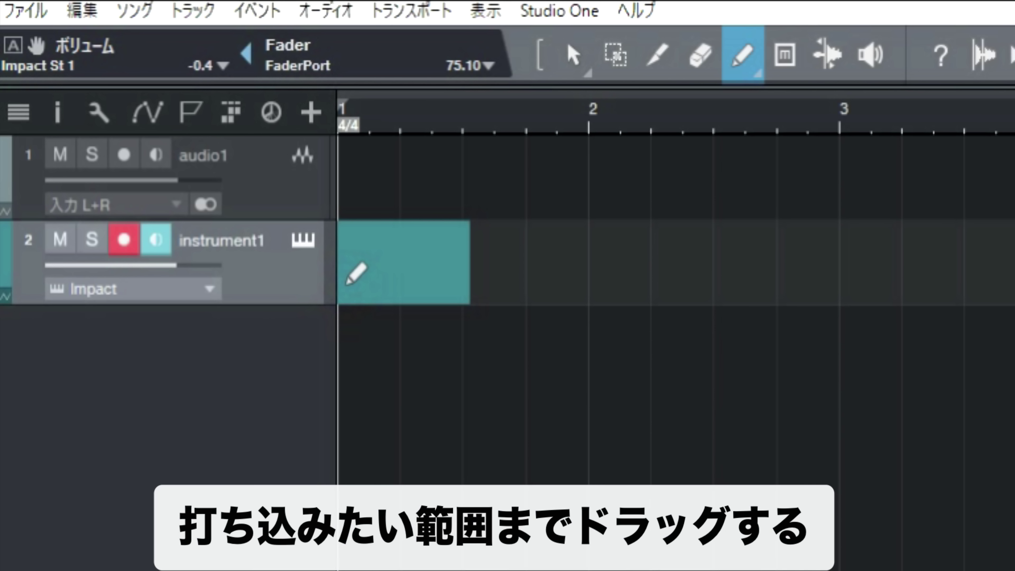
mouse_move(346, 283)
left_mouse_down()
mouse_move(389, 270)
mouse_move(590, 265)
left_mouse_up()
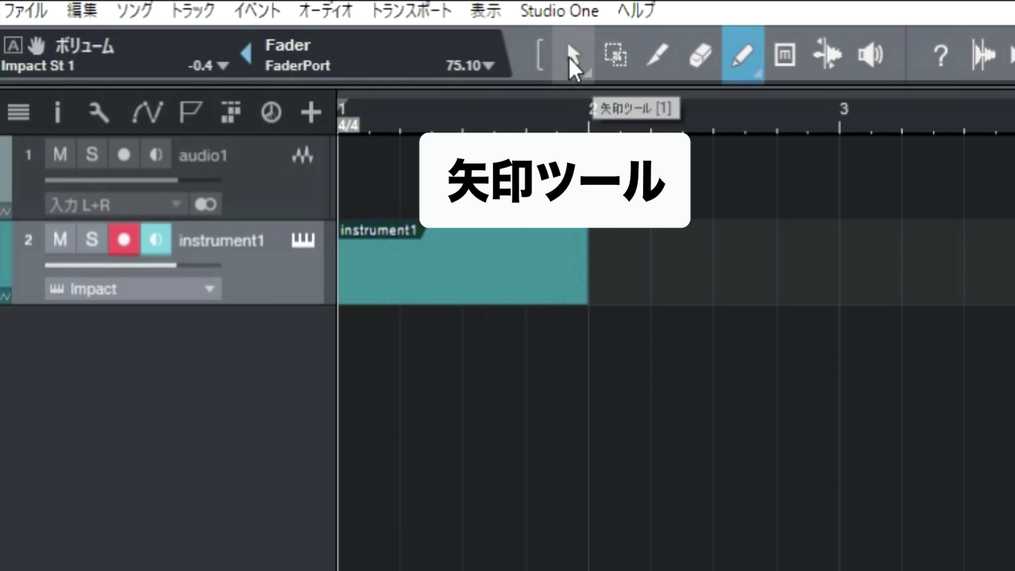
Open the instrument1 event in a detached, enlarged editor window that shows the whole bar.
left_click(573, 60)
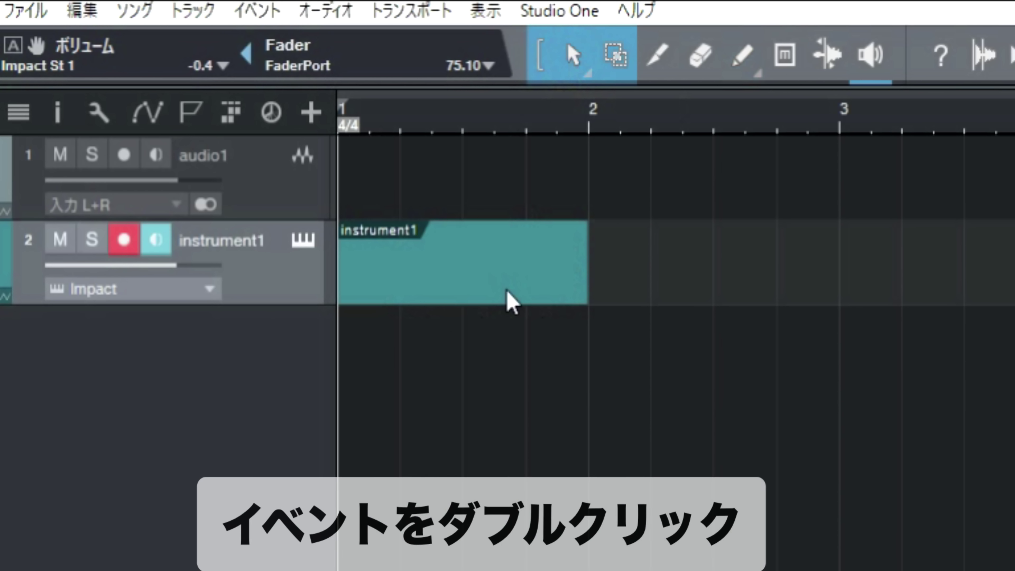
double_click(506, 290)
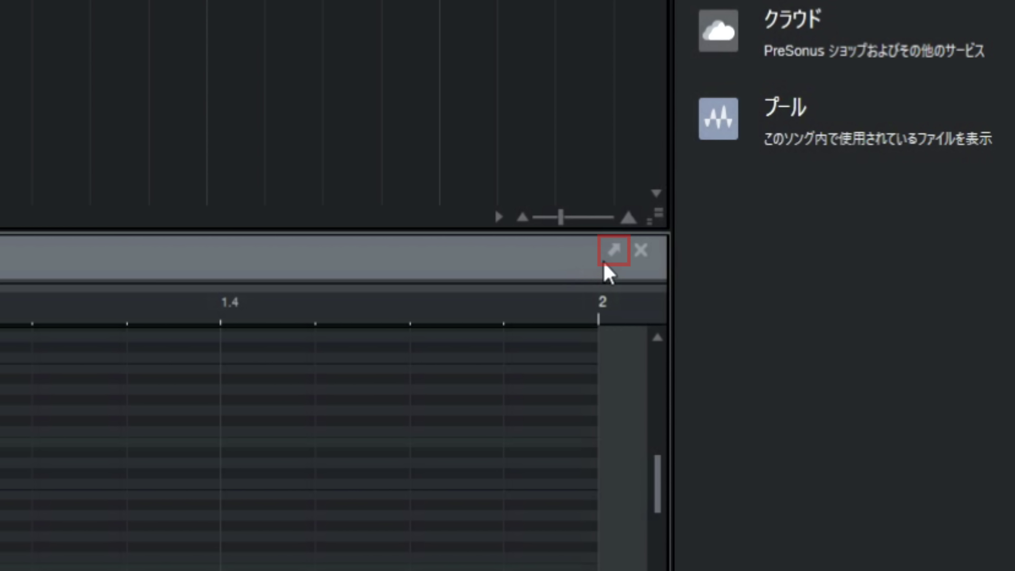
left_click(615, 251)
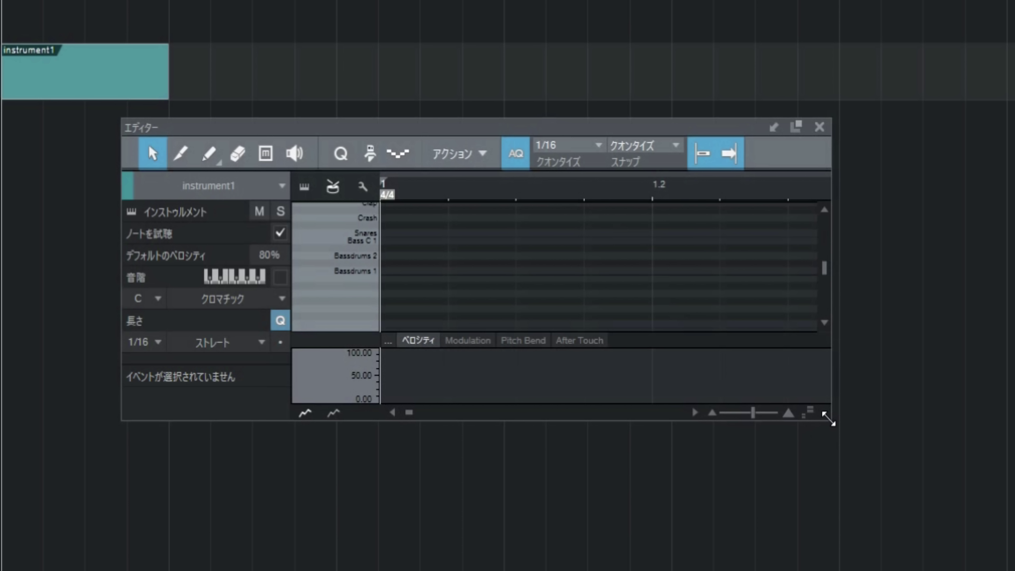
left_click_drag(829, 419, 1007, 570)
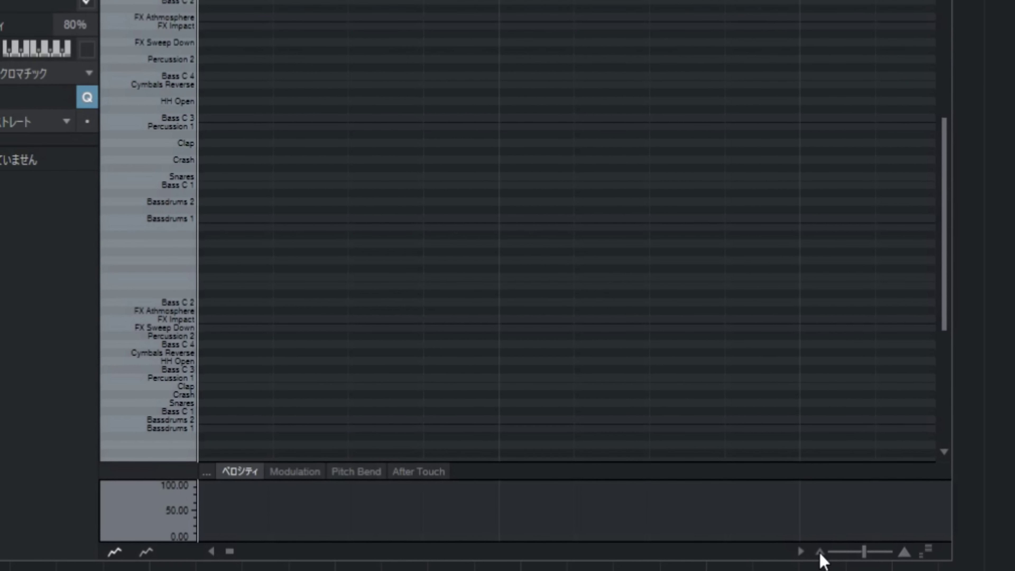
left_click(820, 553)
left_click(819, 553)
left_click(820, 553)
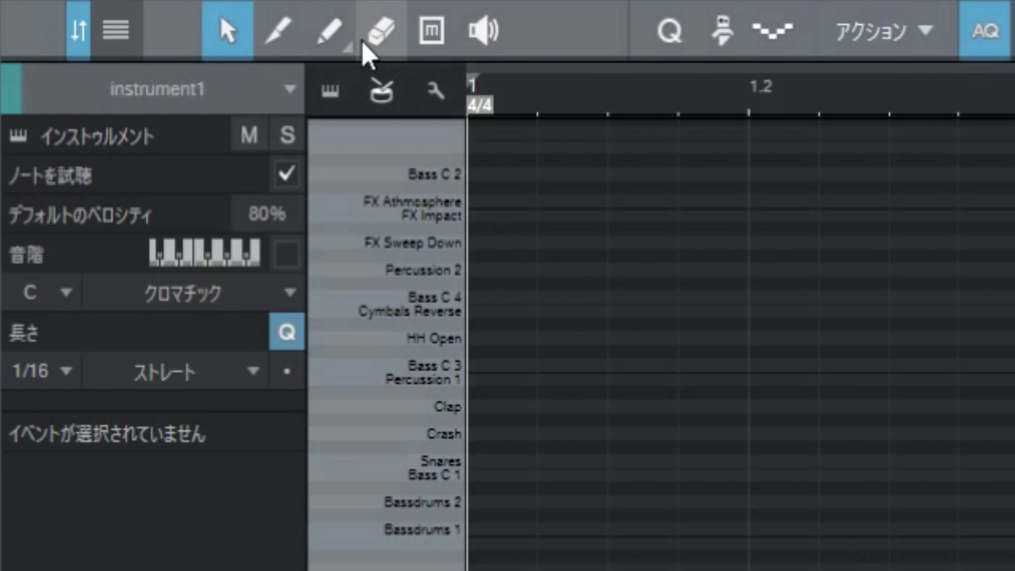
Paint 1/16 Bassdrums 1 notes on all four beats of the bar and play the pattern.
left_click(331, 35)
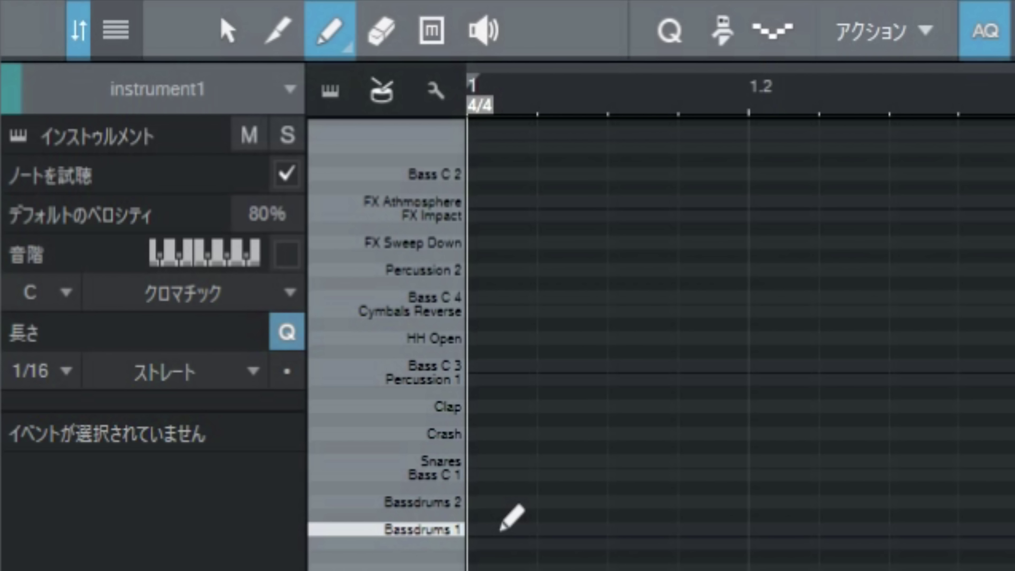
left_click(500, 528)
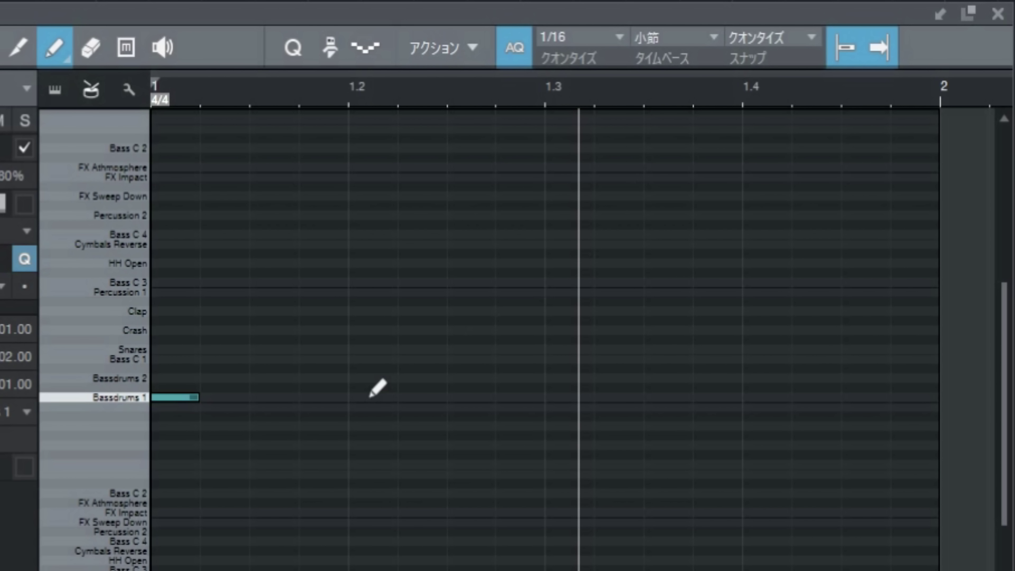
left_click(369, 397)
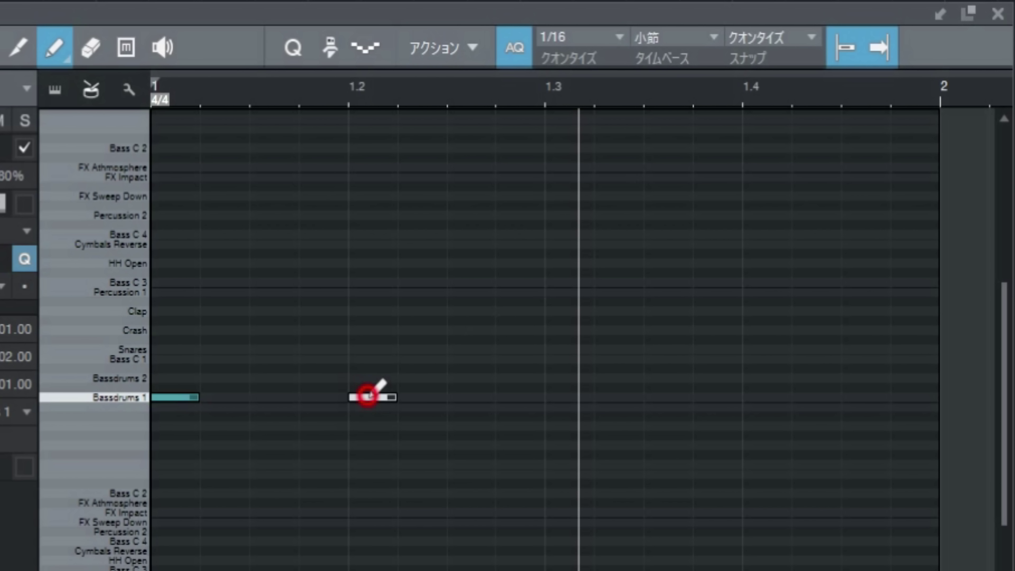
left_click(567, 396)
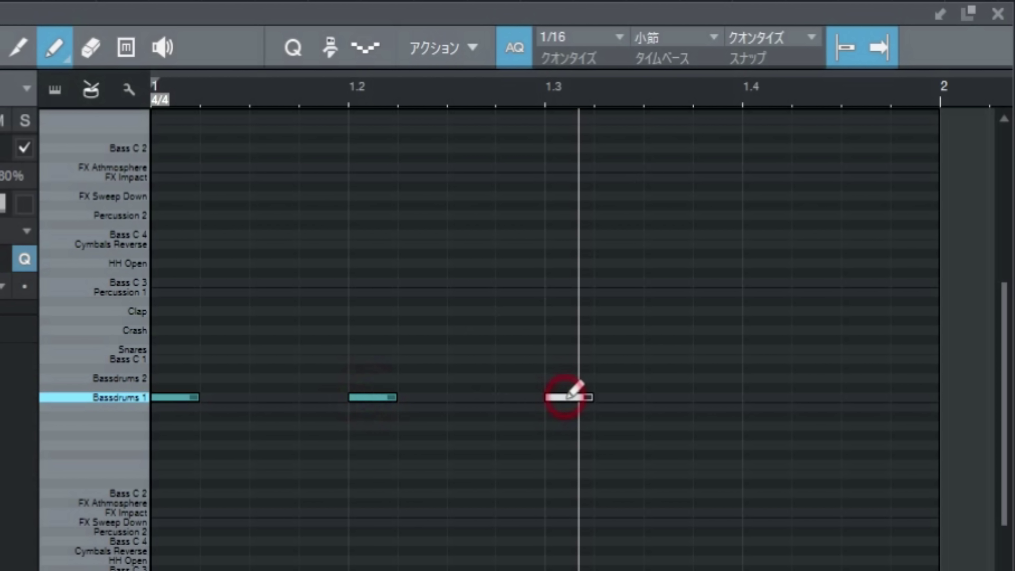
left_click(770, 395)
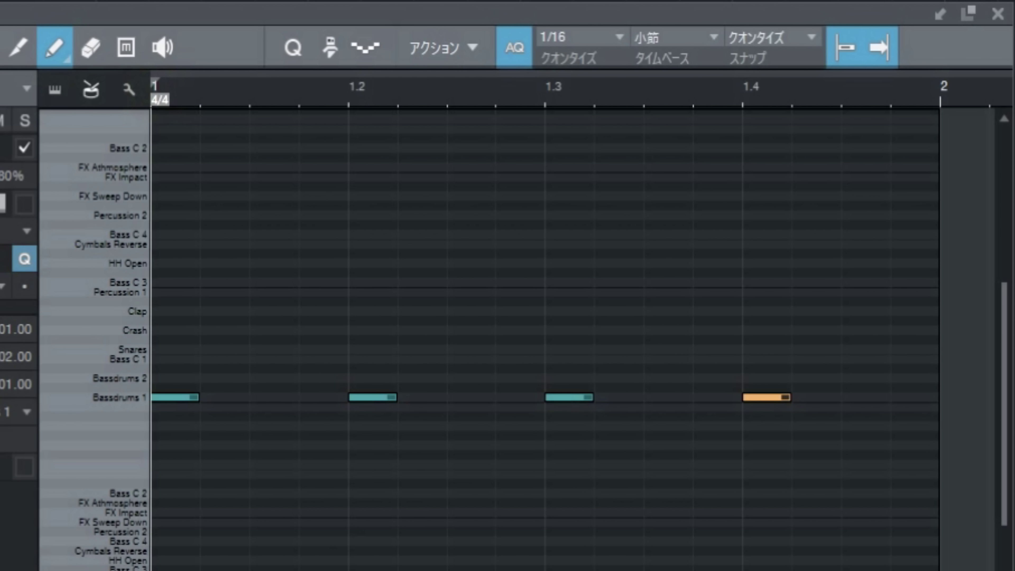
key("space")
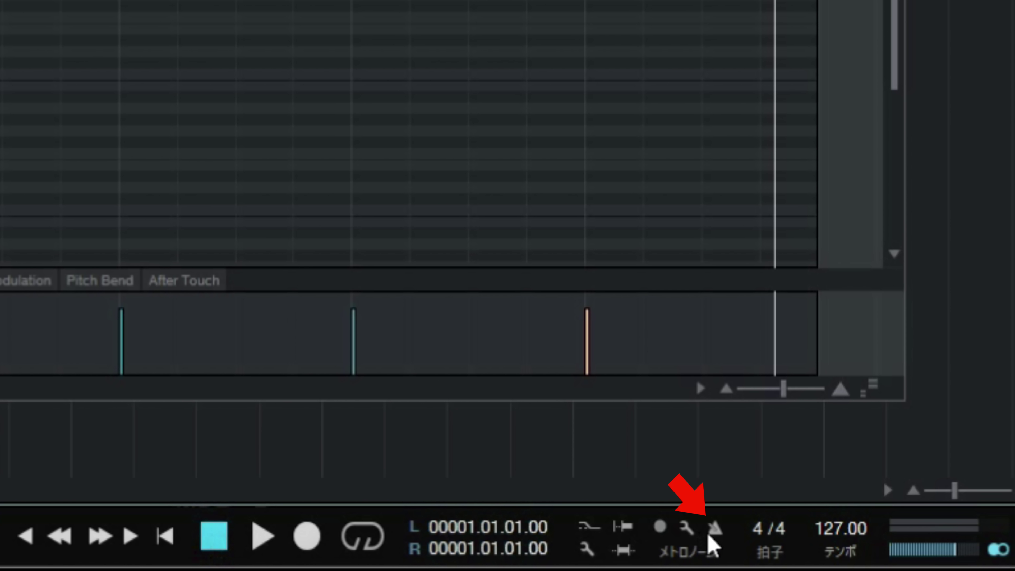
Turn on the metronome and play the bass drum pattern against it.
left_click(716, 535)
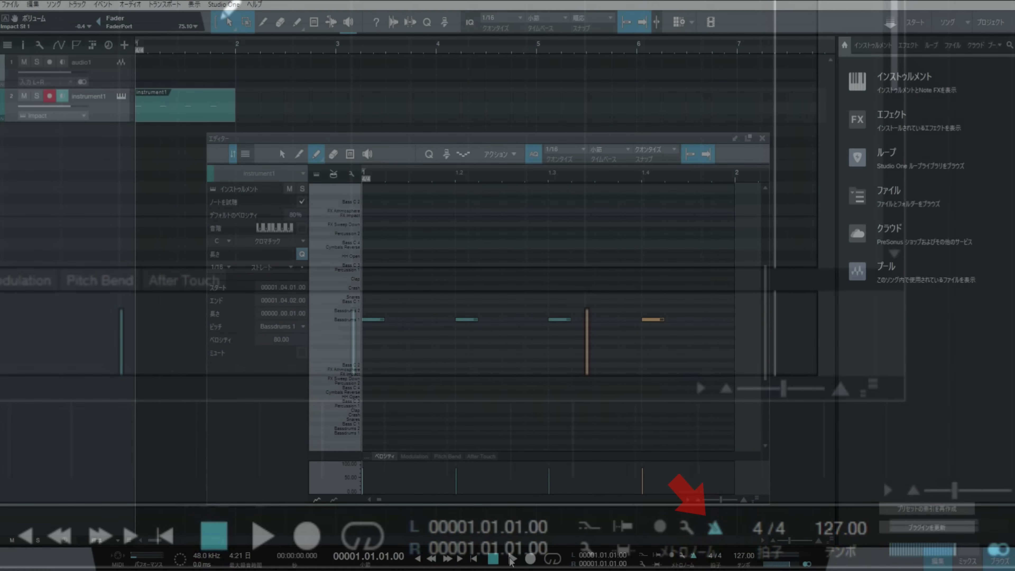
left_click(512, 559)
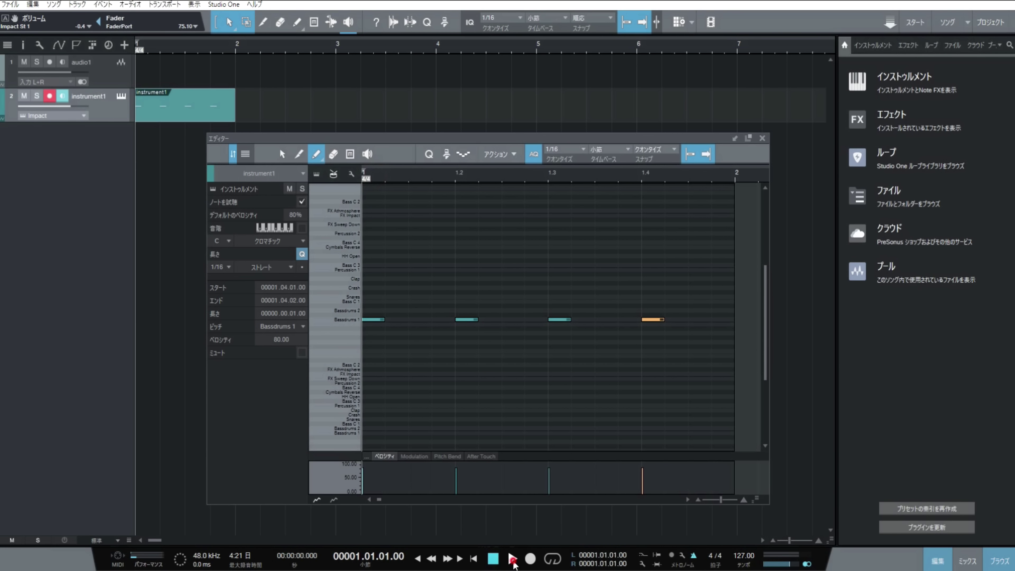
left_click(492, 559)
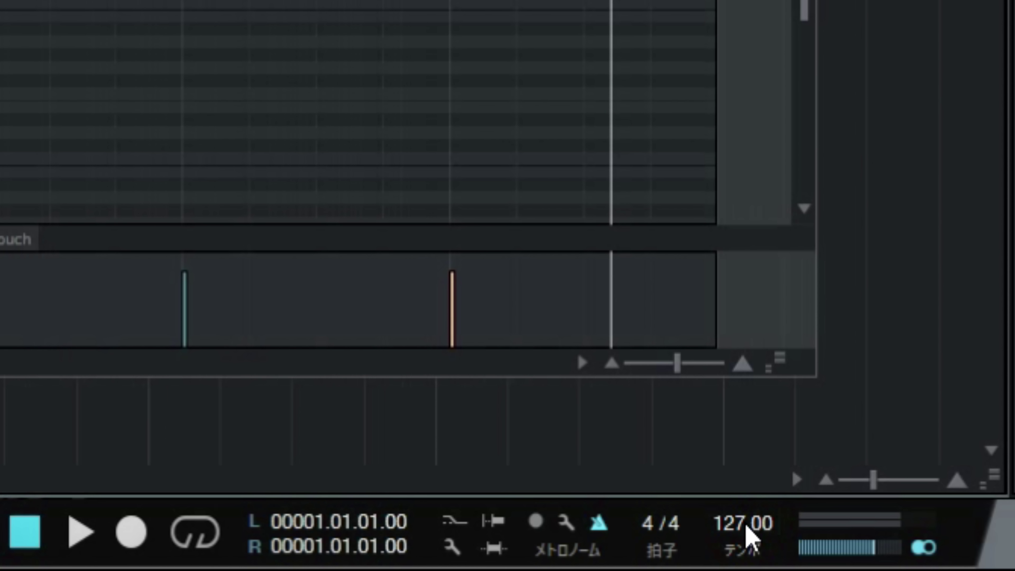
Try the song tempo at 172 and at 101 BPM, playing the bass drum pattern from bar 1 each time.
left_click_drag(745, 524, 747, 441)
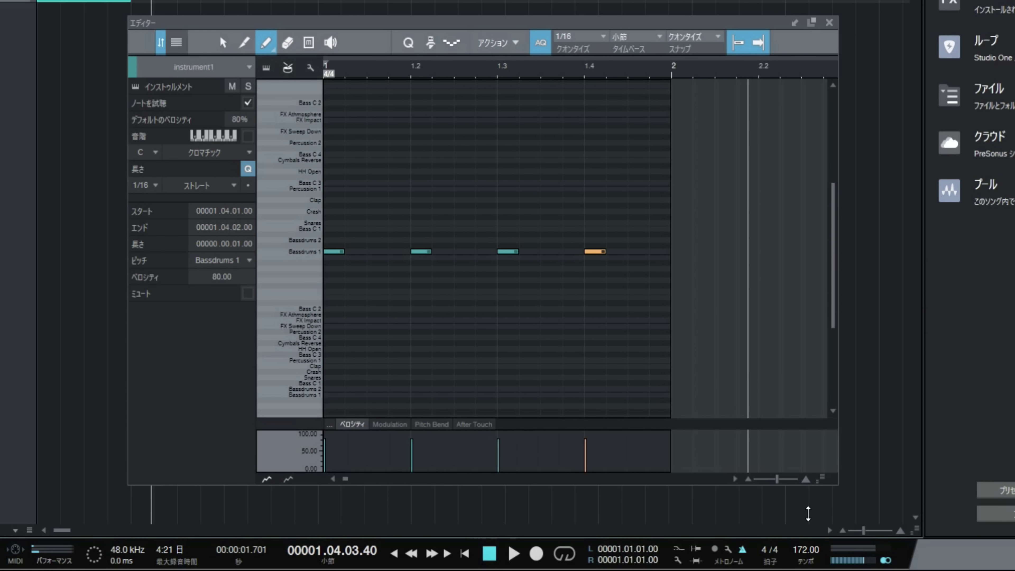
left_click(333, 68)
key("space")
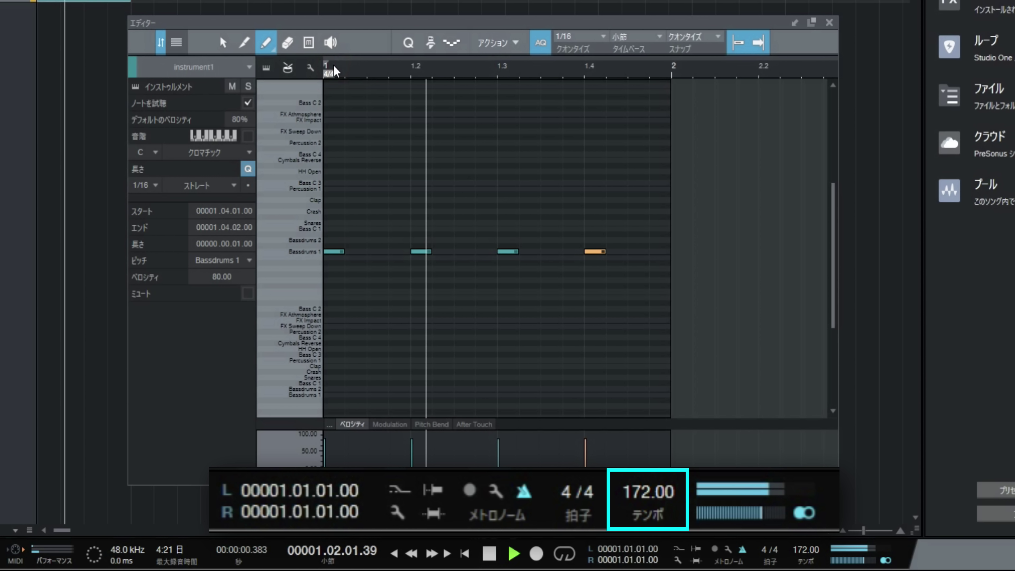
key("space")
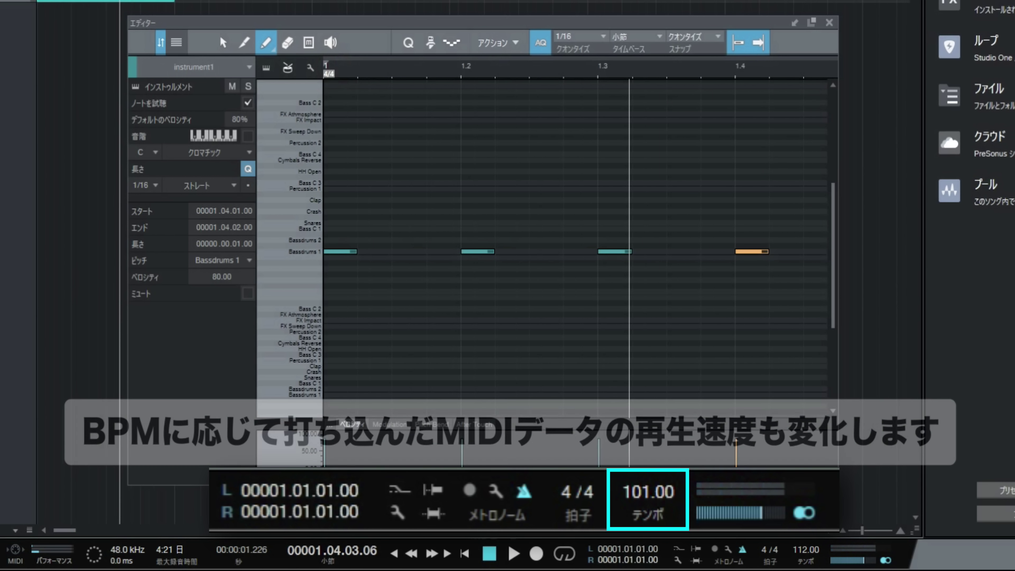
left_click(515, 554)
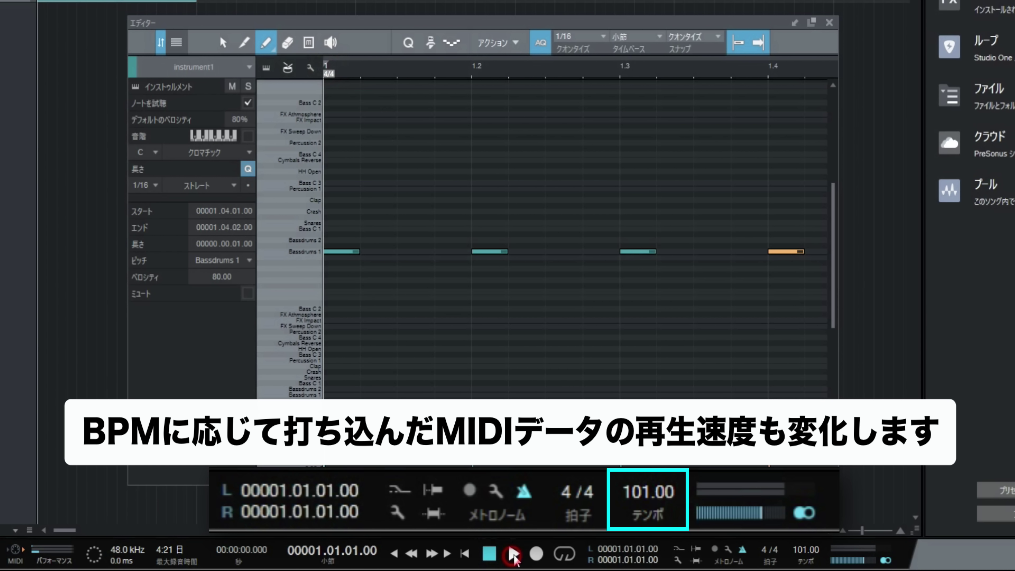
left_click(491, 555)
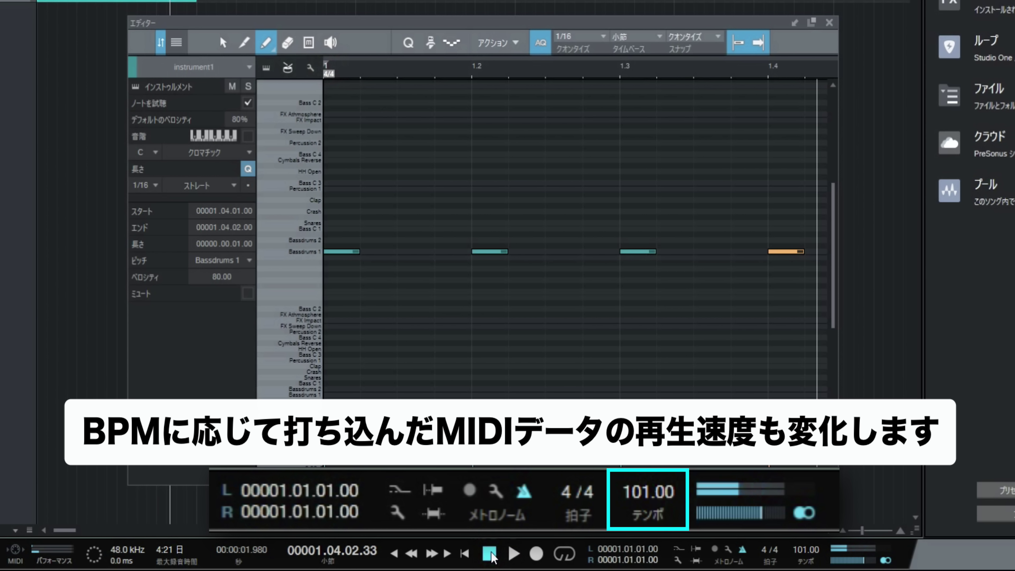
Set the song tempo to 127 BPM.
left_click(807, 548)
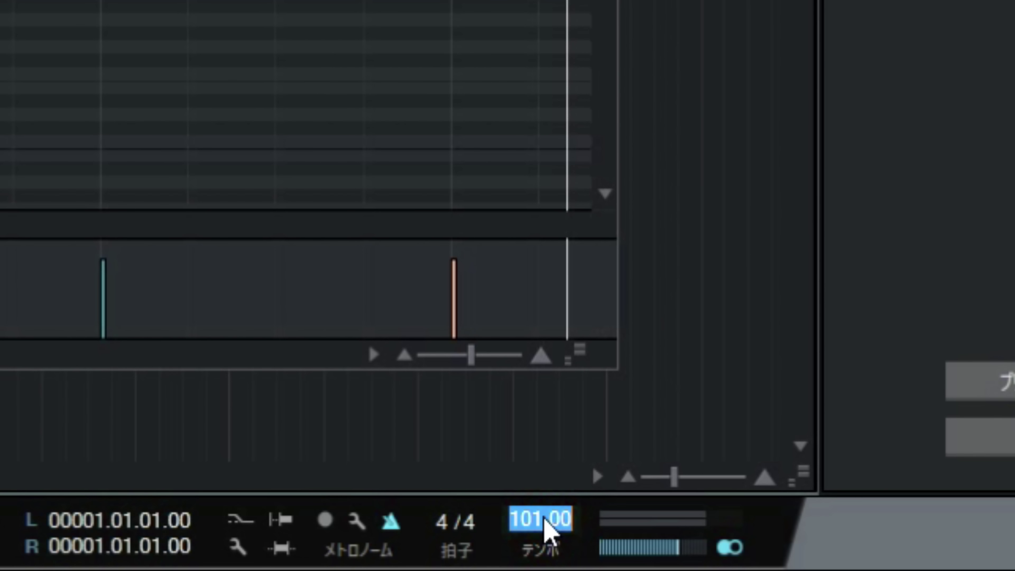
type("127")
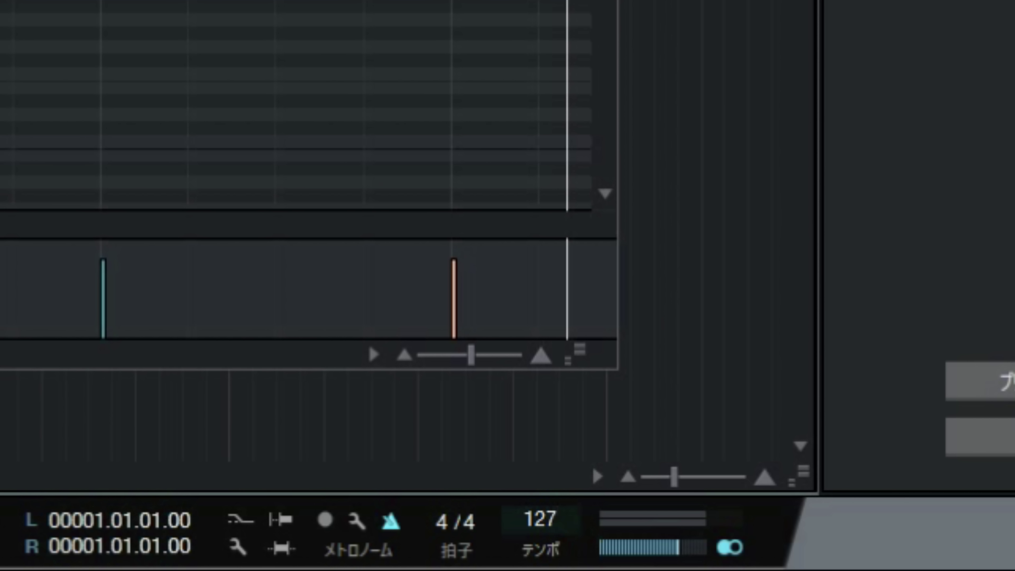
key("Return")
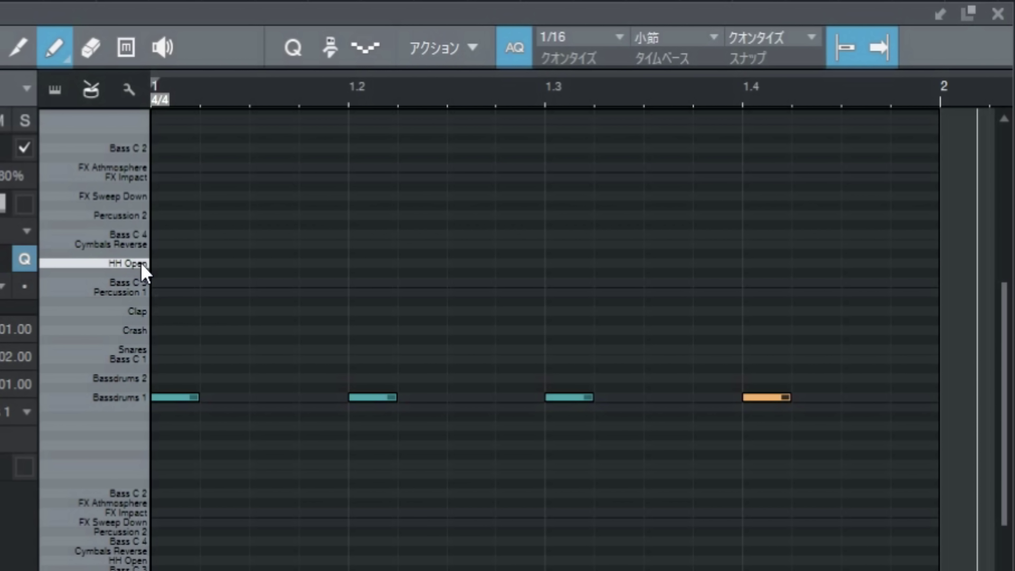
Paint 1/16 HH Open notes on the offbeat, halfway through each of the four beats, and play the pattern.
left_click(264, 263)
left_click(476, 263)
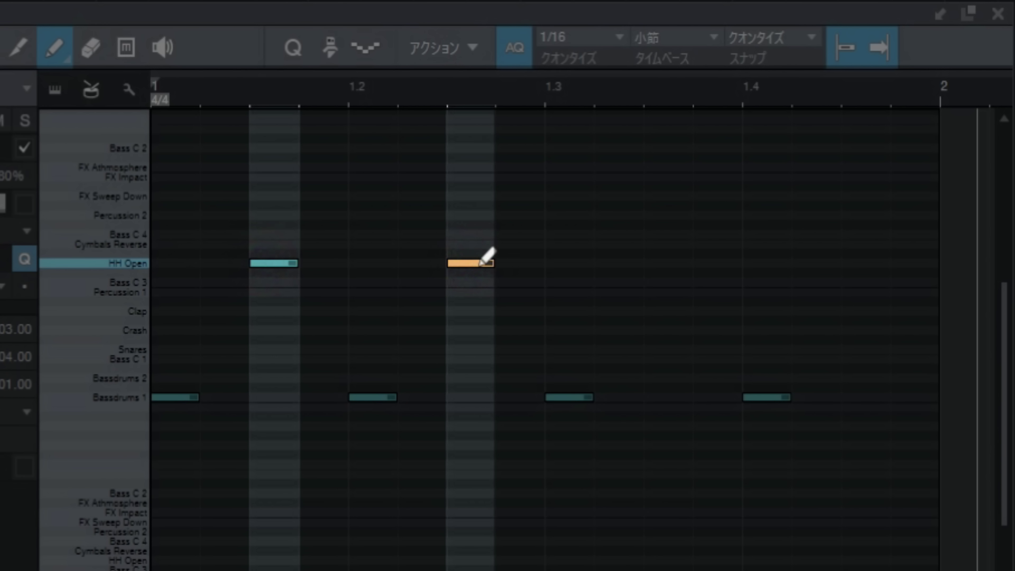
left_click(673, 263)
left_click(842, 263)
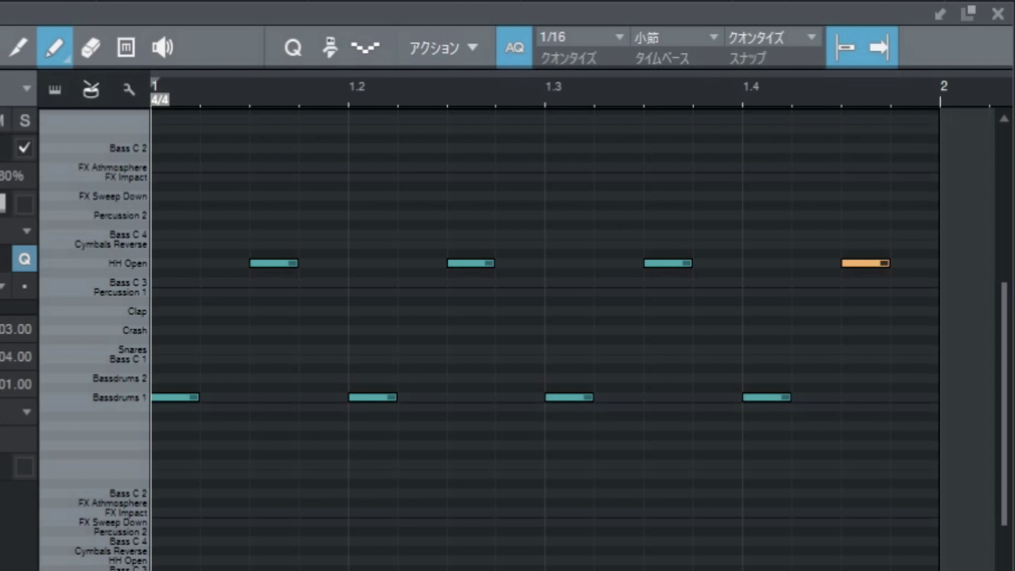
key("space")
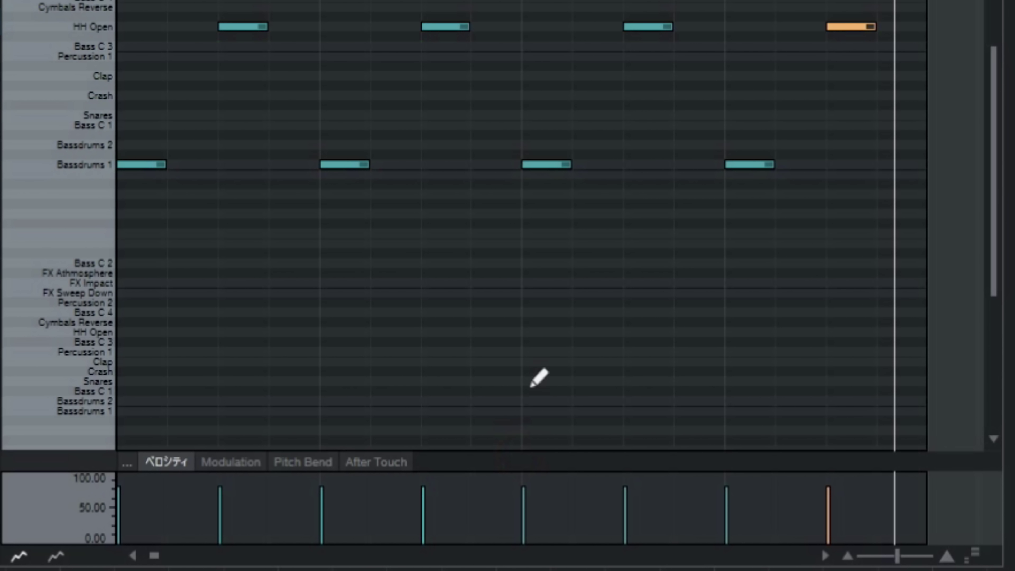
Enlarge the velocity lane to about half of the note editor's height.
left_click_drag(530, 456, 530, 265)
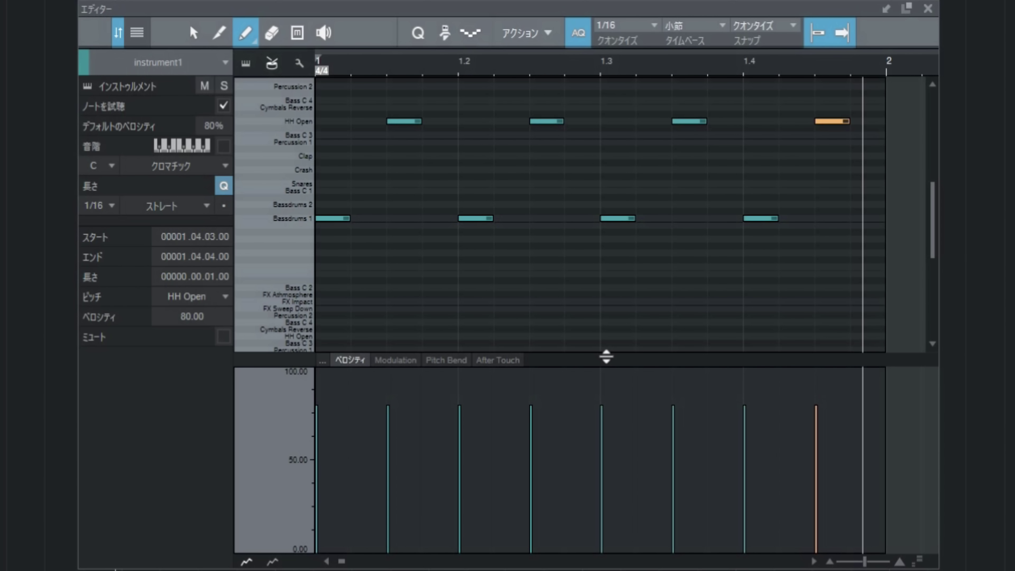
Raise the velocity of all four HH Open notes to 100% and play the pattern from bar 1.
left_click(193, 31)
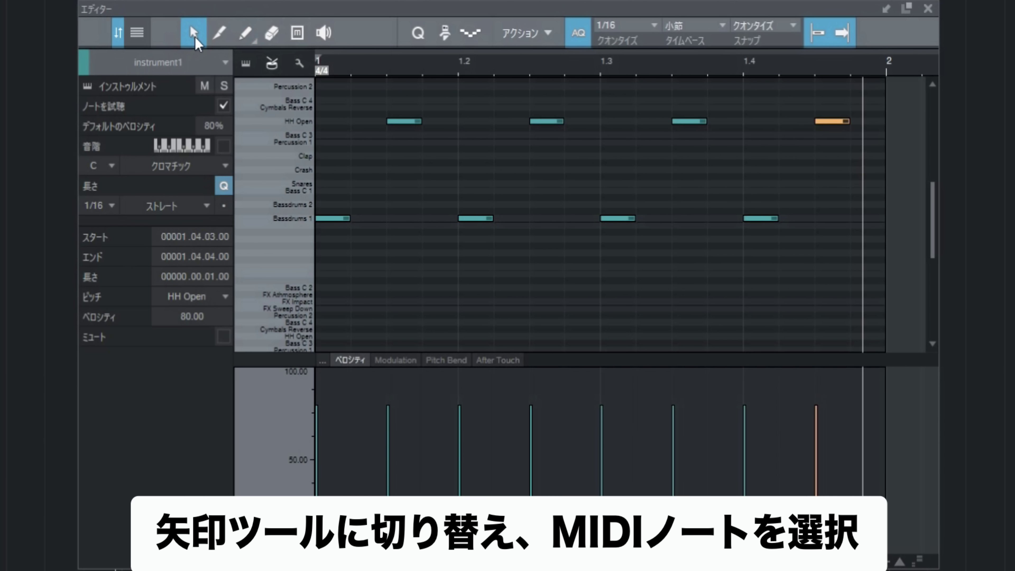
left_click_drag(350, 97, 856, 159)
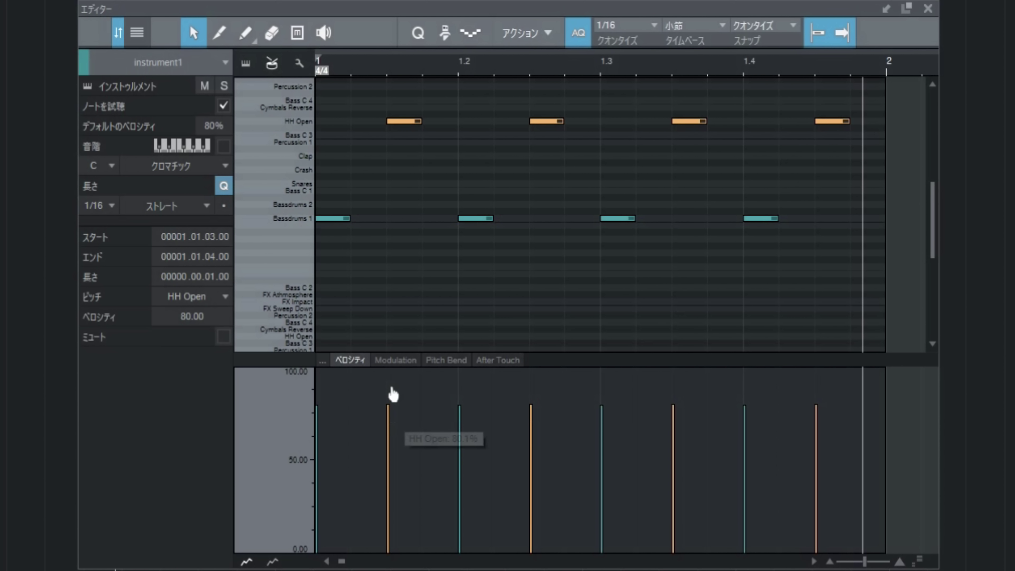
left_click_drag(389, 408, 395, 367)
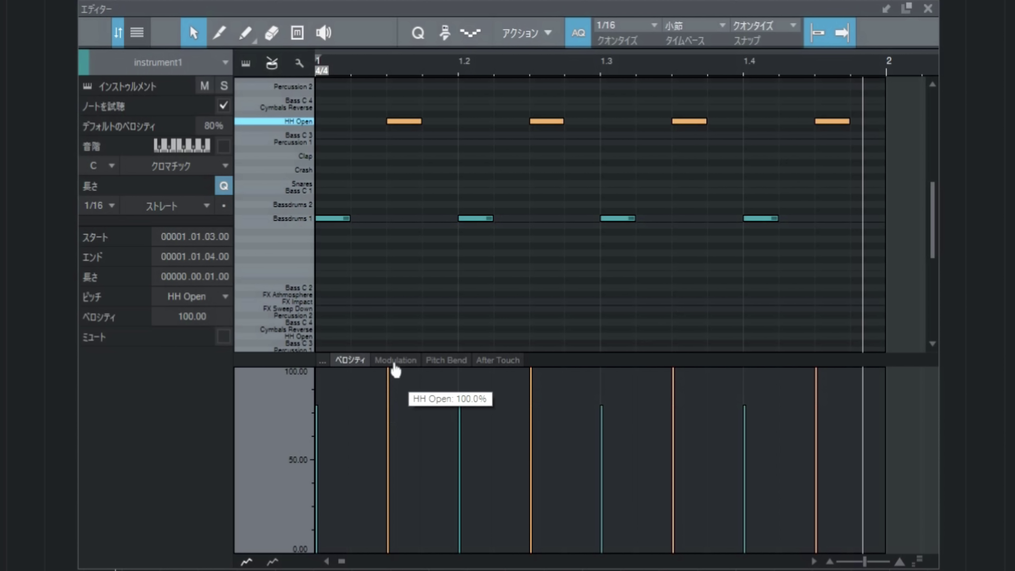
left_click(320, 59)
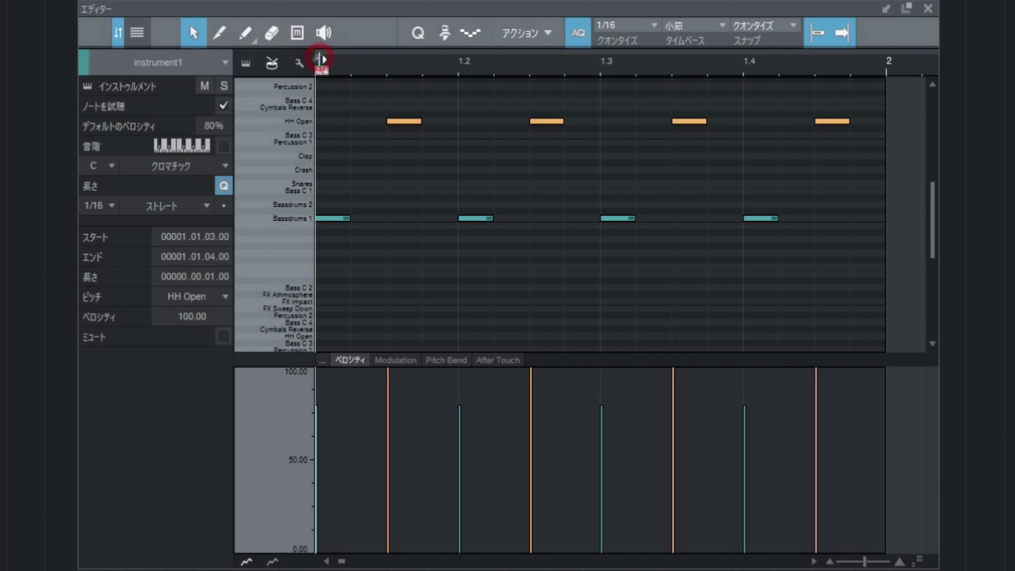
key("space")
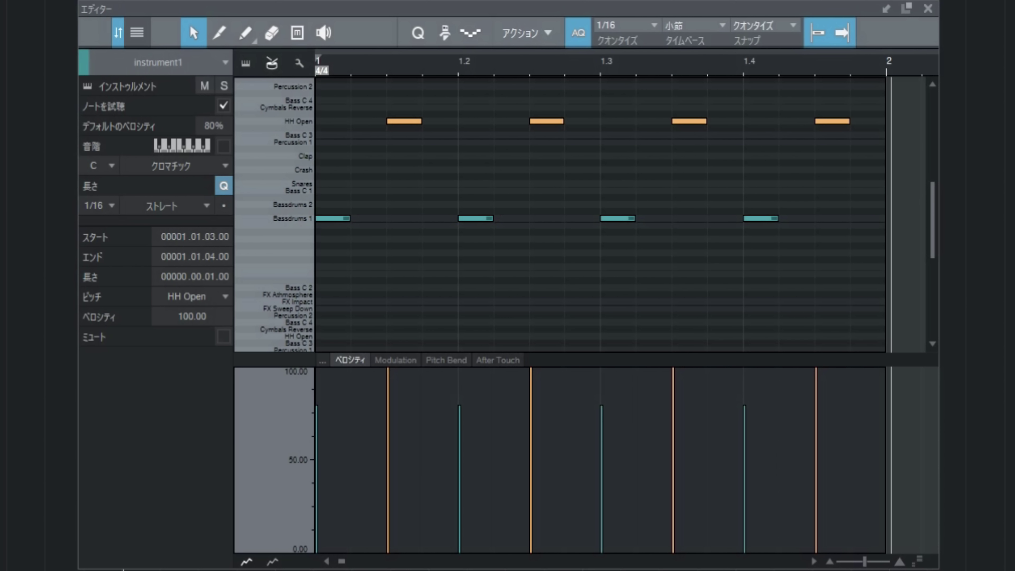
Lower the velocity of all four Bassdrums 1 notes to about 70% and play the pattern.
left_click_drag(814, 187, 314, 275)
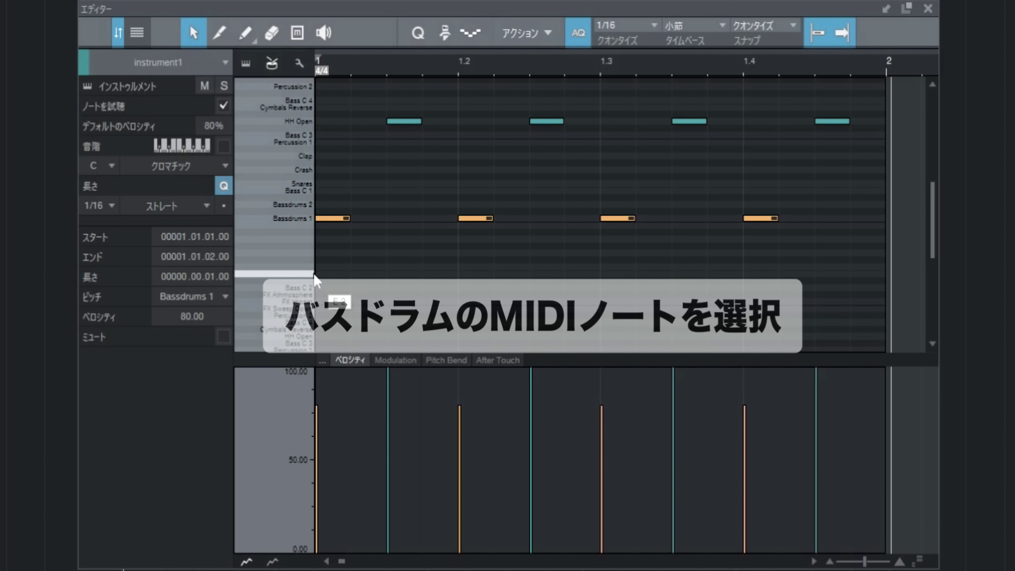
left_click_drag(316, 406, 317, 405)
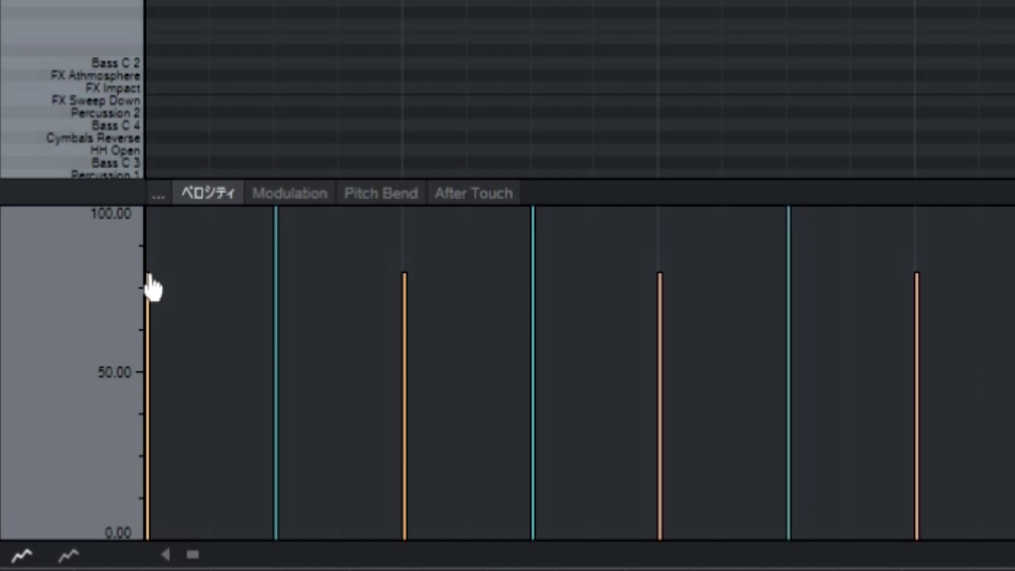
left_click_drag(148, 276, 148, 309)
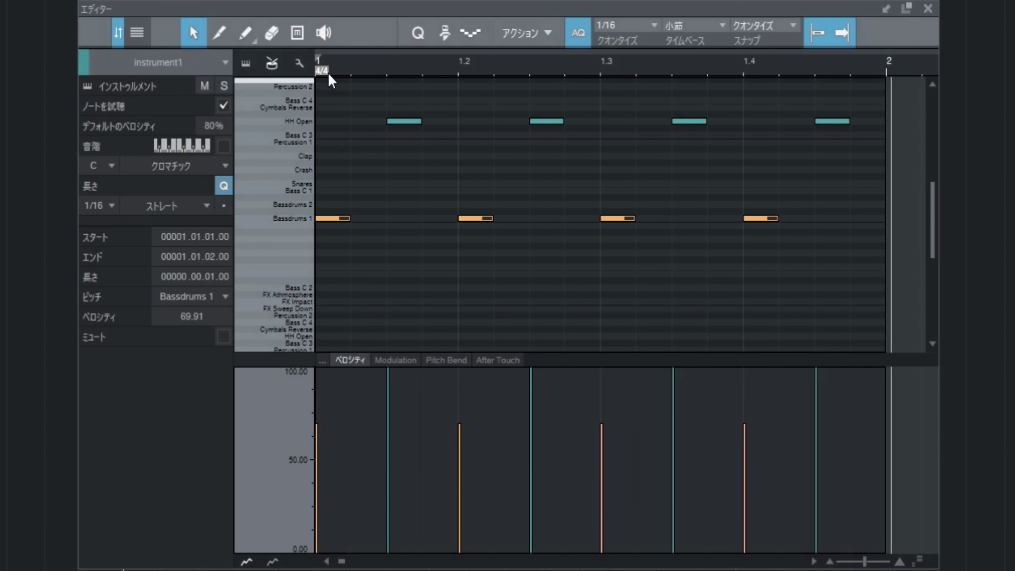
key("space")
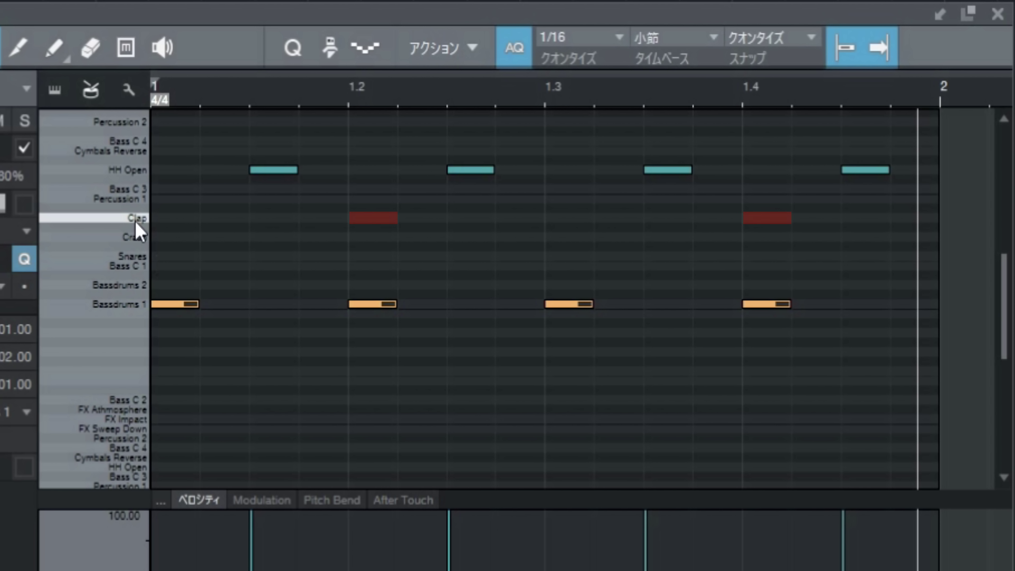
Paint 1/16 Clap notes on beats 2 and 4 of the bar and play the pattern.
left_click(56, 50)
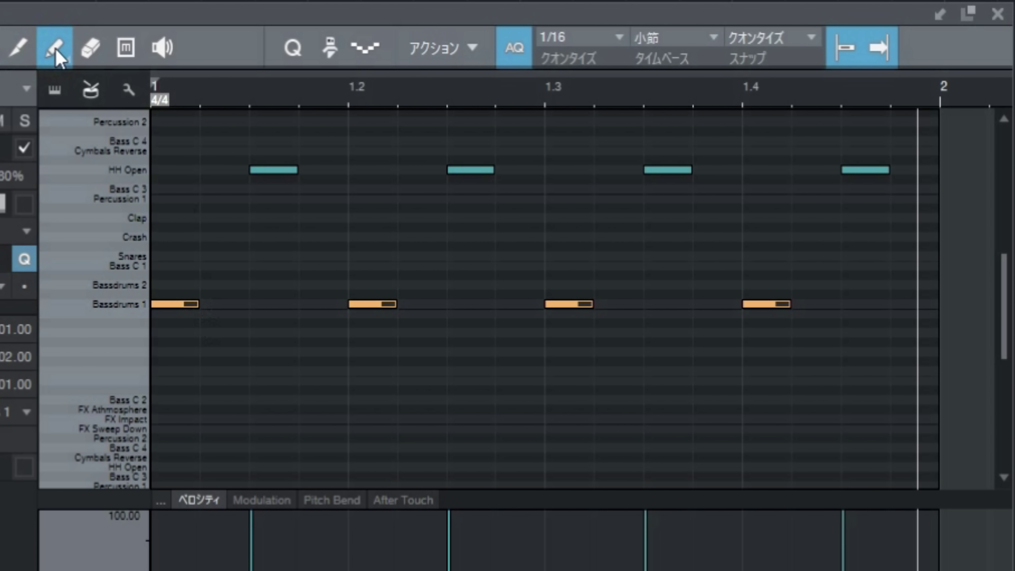
left_click(356, 217)
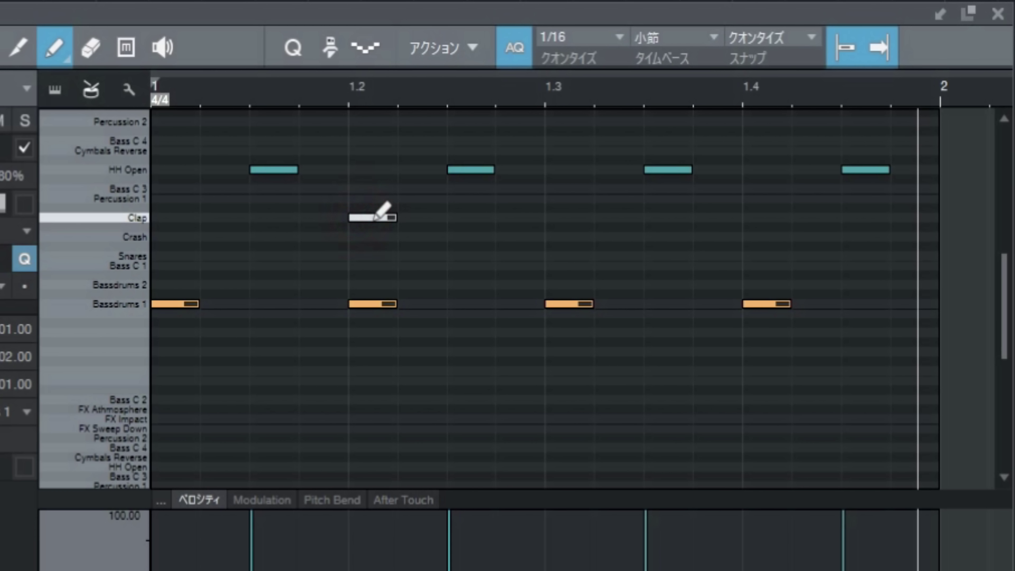
left_click(772, 218)
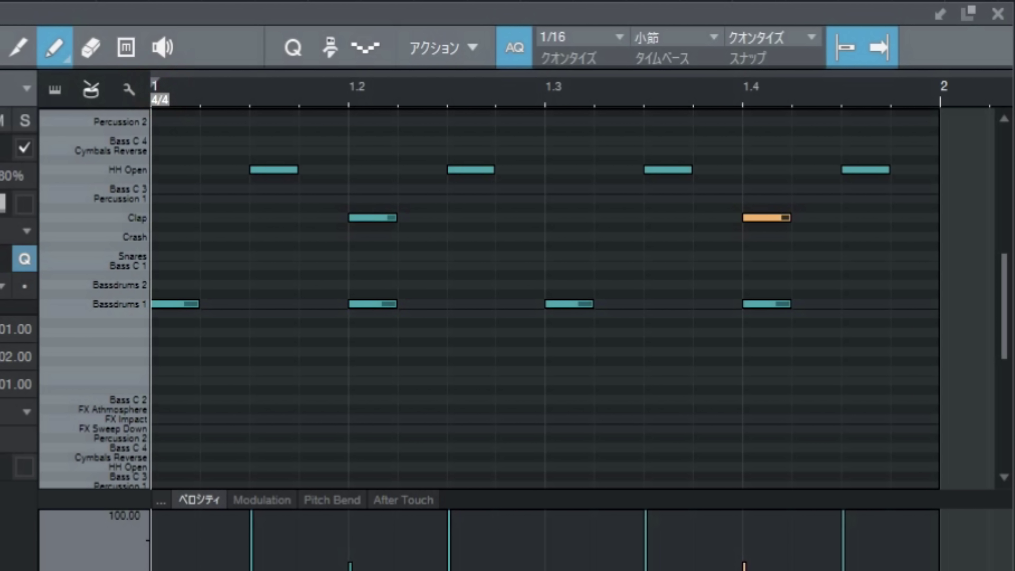
key("space")
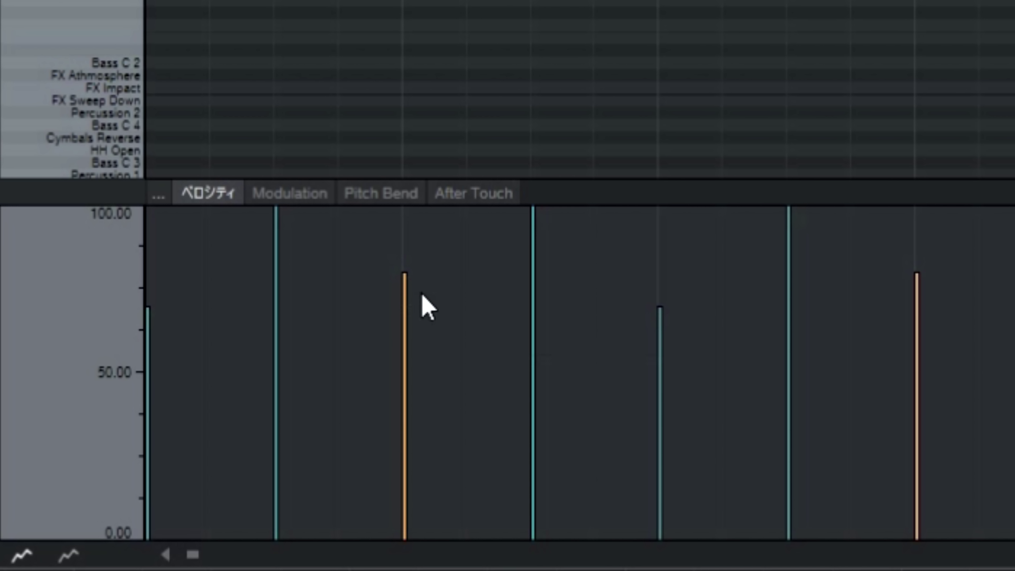
Lower the velocity of both Clap notes to about 70% and play the pattern from bar 1.
left_click_drag(408, 283, 408, 315)
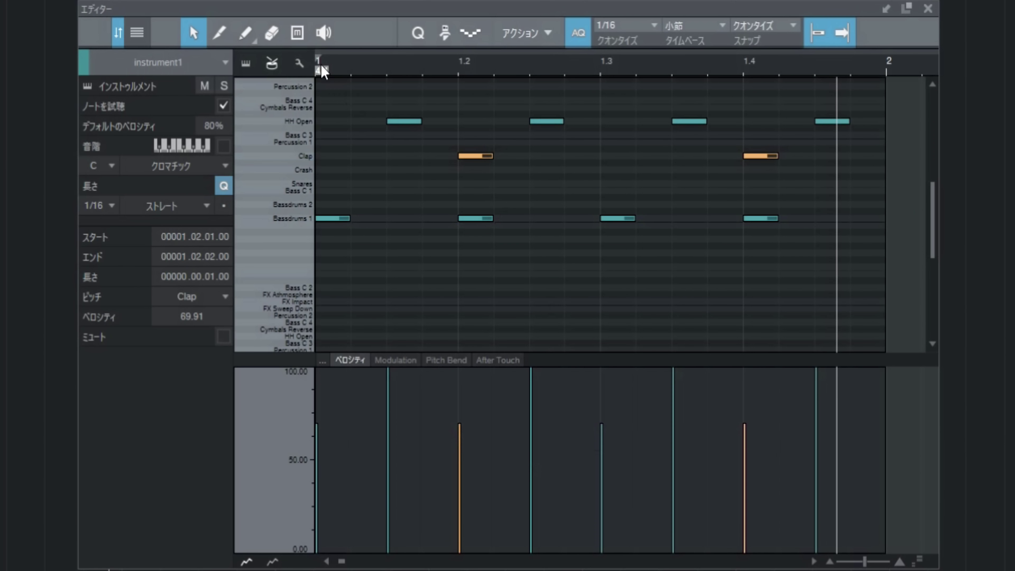
left_click(319, 62)
key("space")
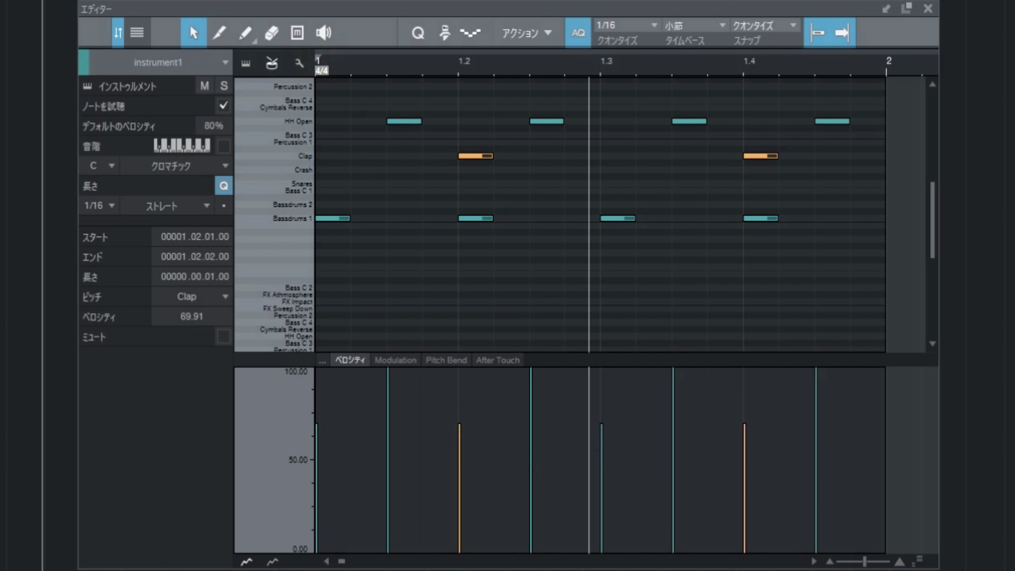